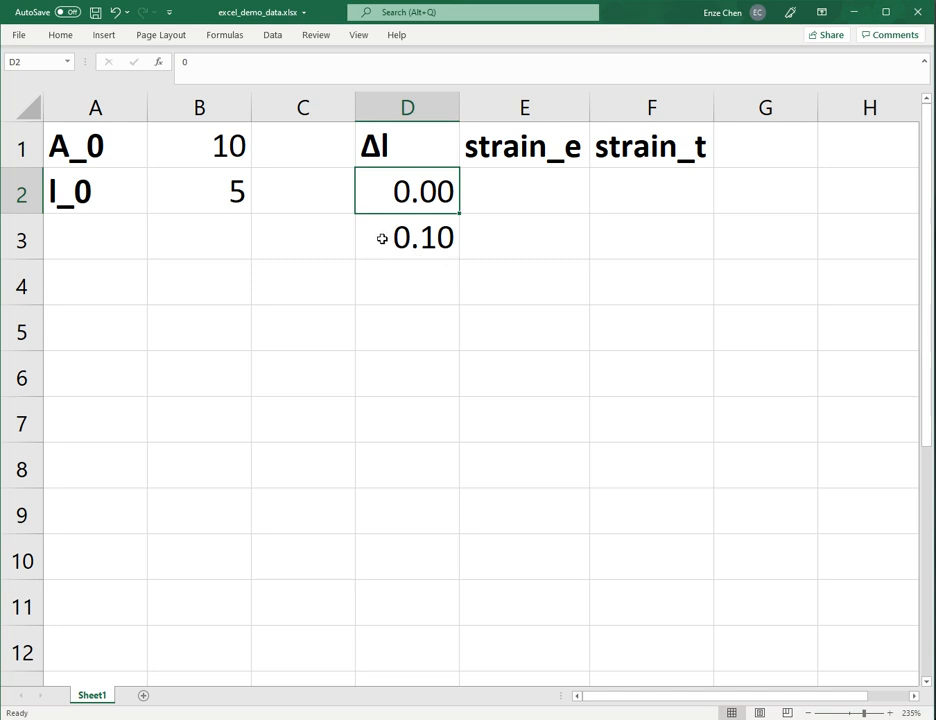
Extend the Δl series from D2:D3 down through D11 in increments of 0.10
click(122, 150)
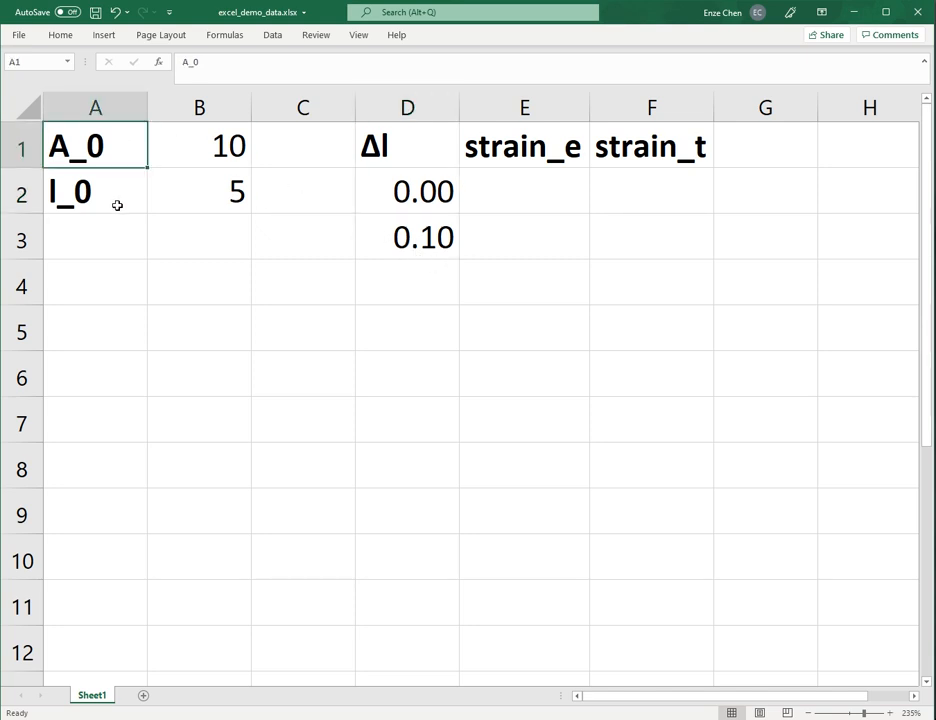
click(118, 201)
click(415, 198)
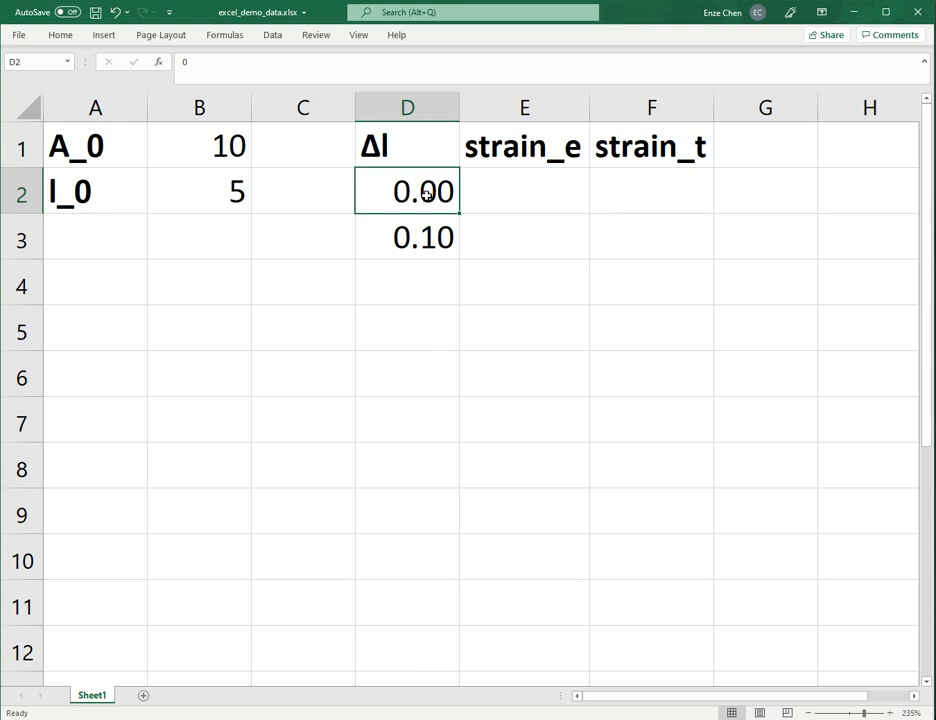
drag(428, 192, 420, 239)
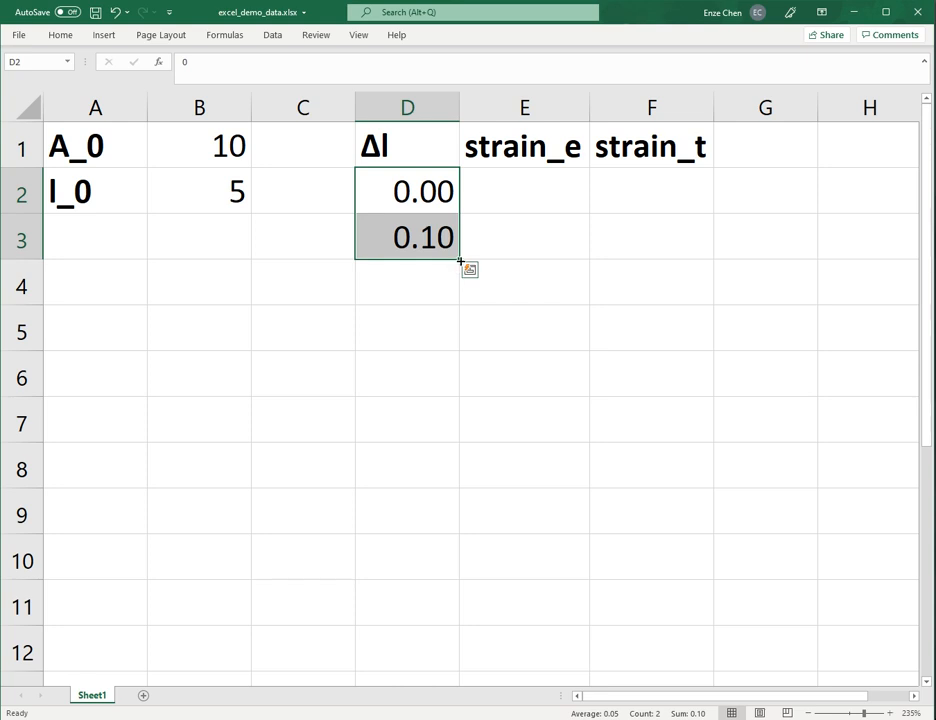
drag(459, 259, 412, 610)
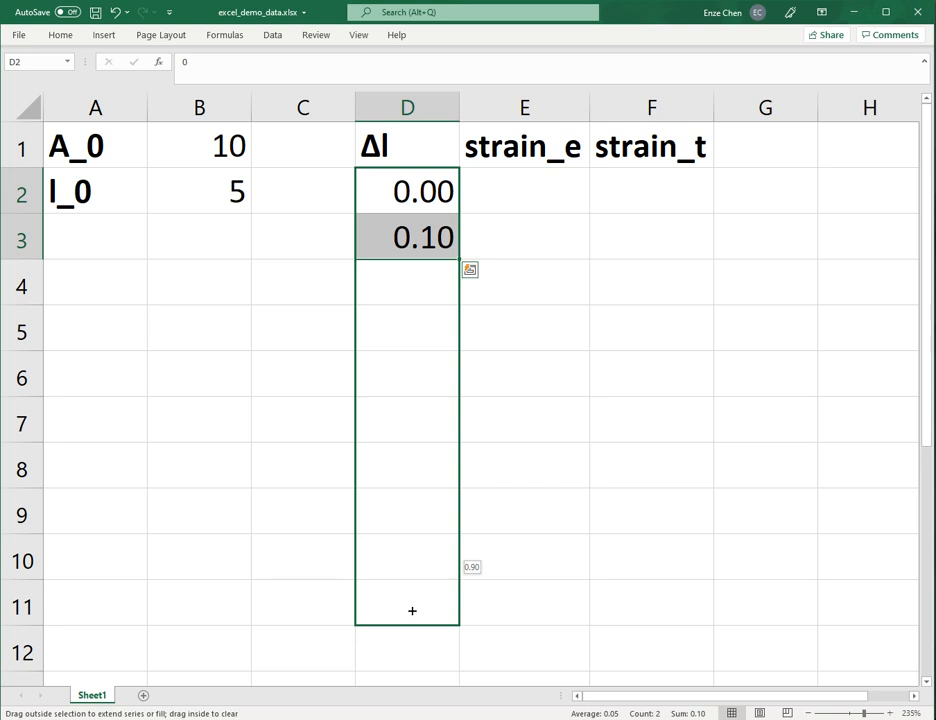
drag(412, 610, 412, 610)
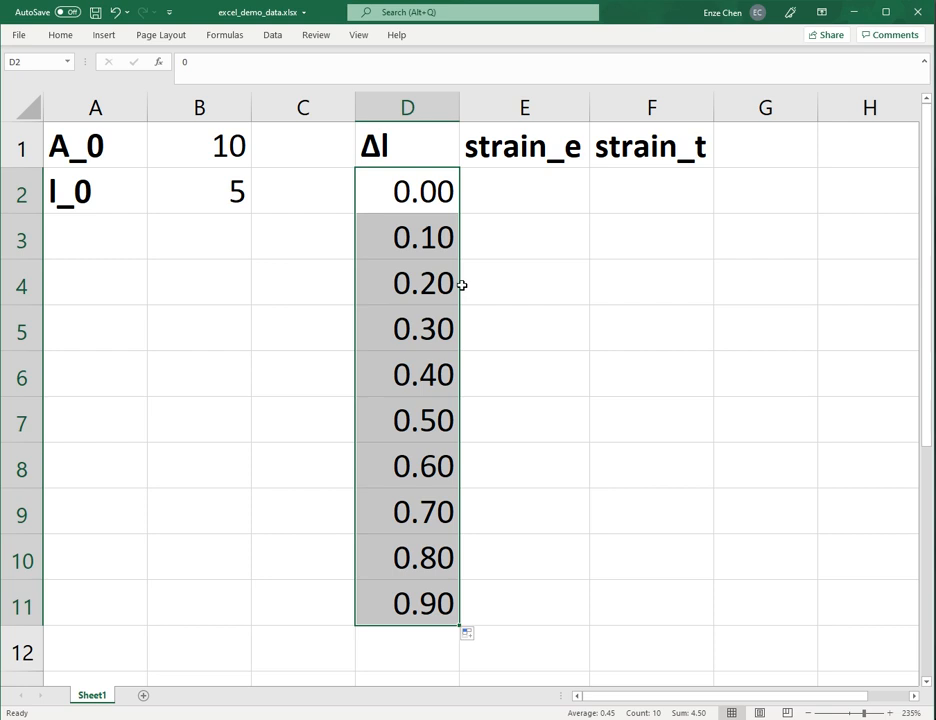
click(457, 284)
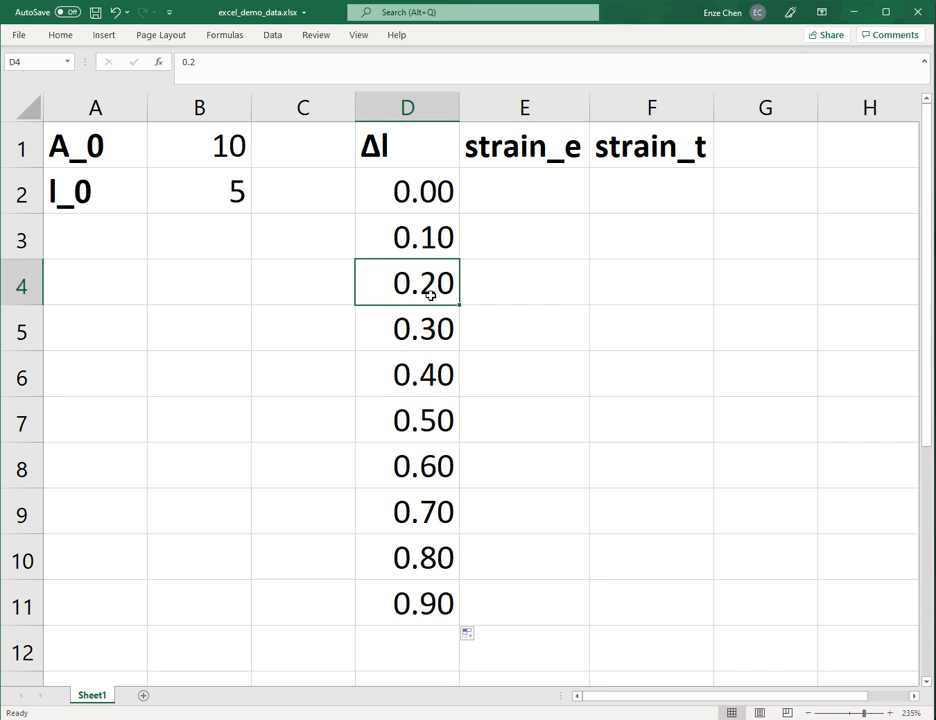
Try the constant formula =2/3 in the first strain_e cell, E2, and clear it
click(549, 200)
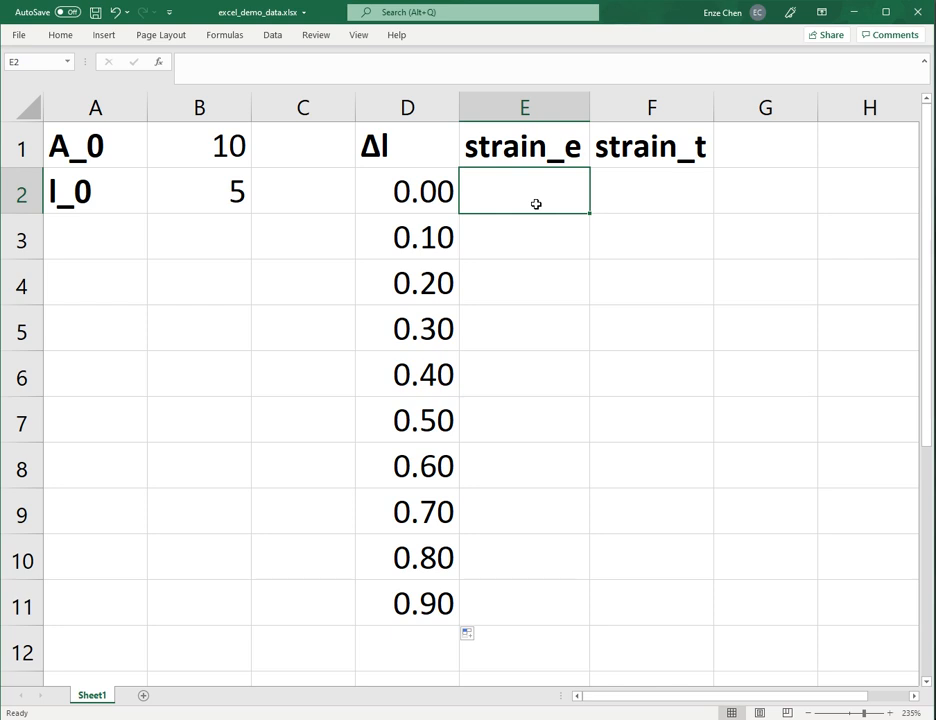
click(420, 195)
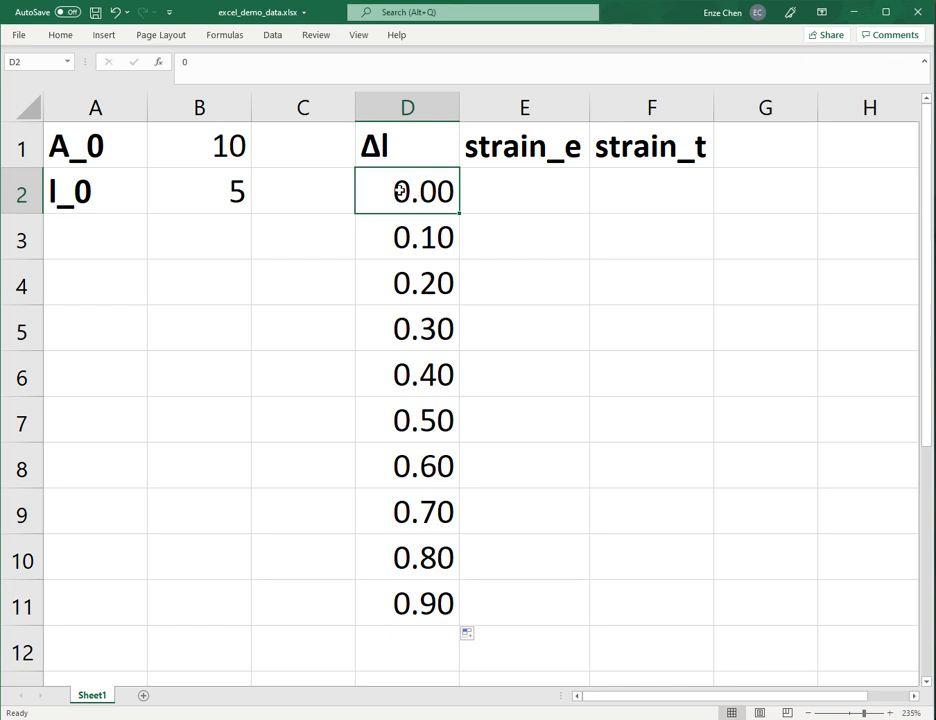
click(203, 186)
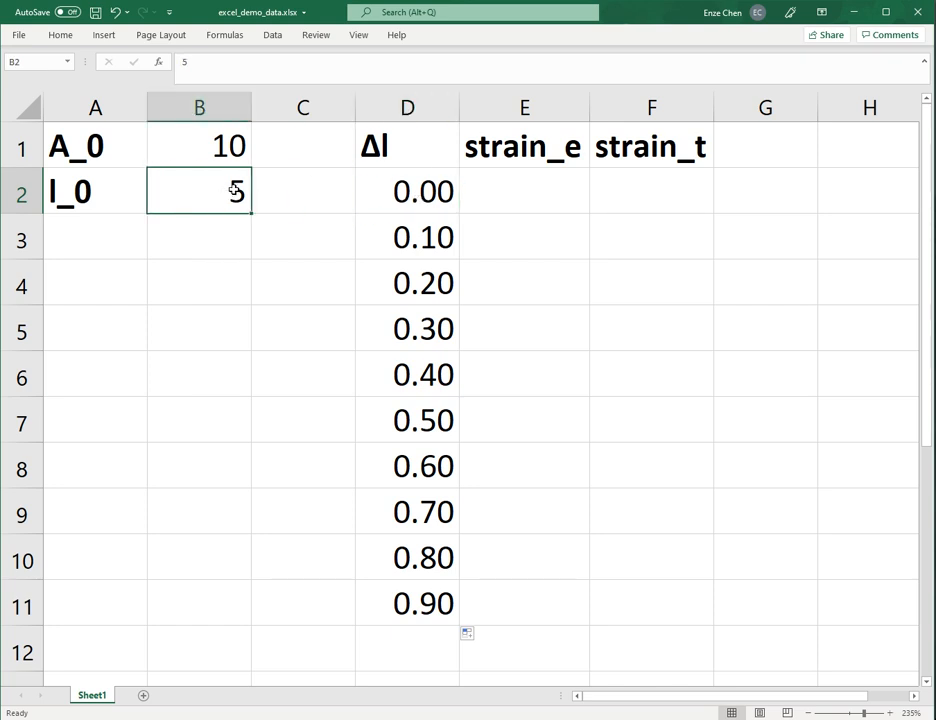
click(512, 195)
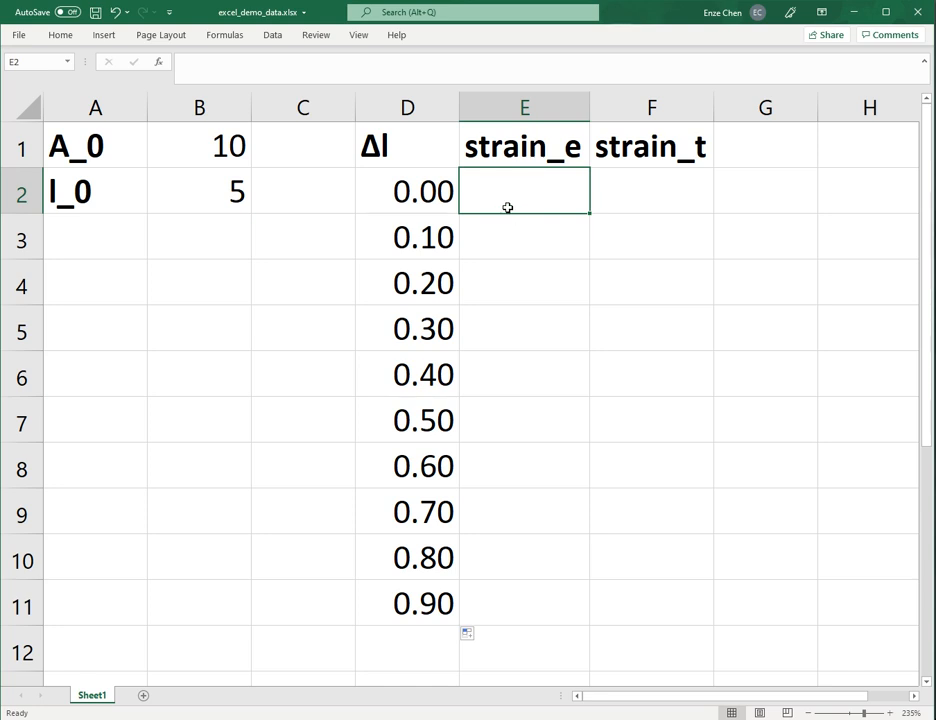
text(=)
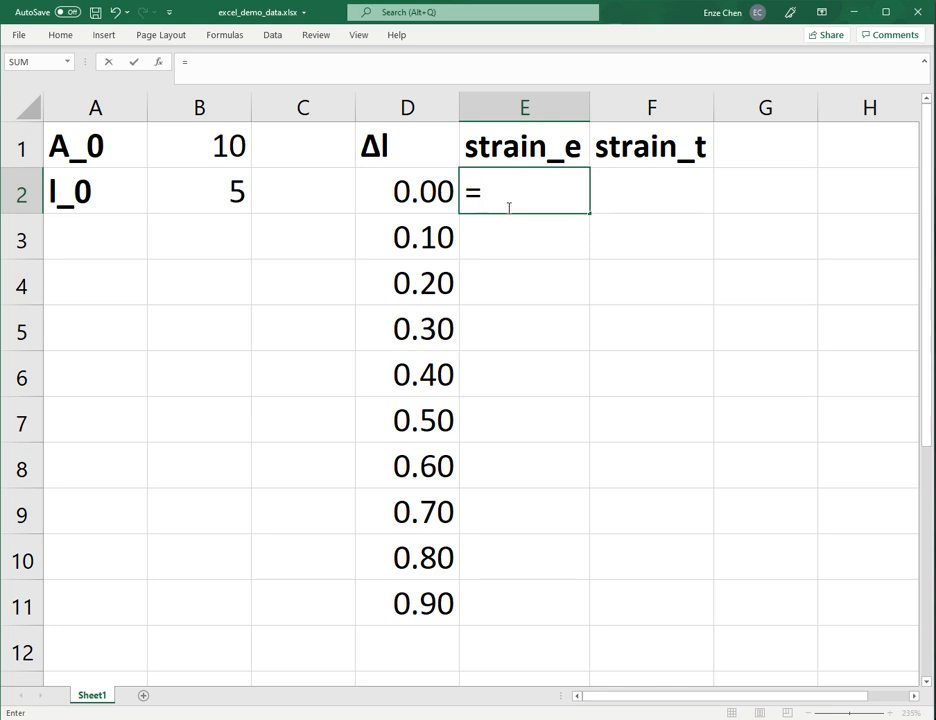
text(2/3)
key(Return)
click(508, 207)
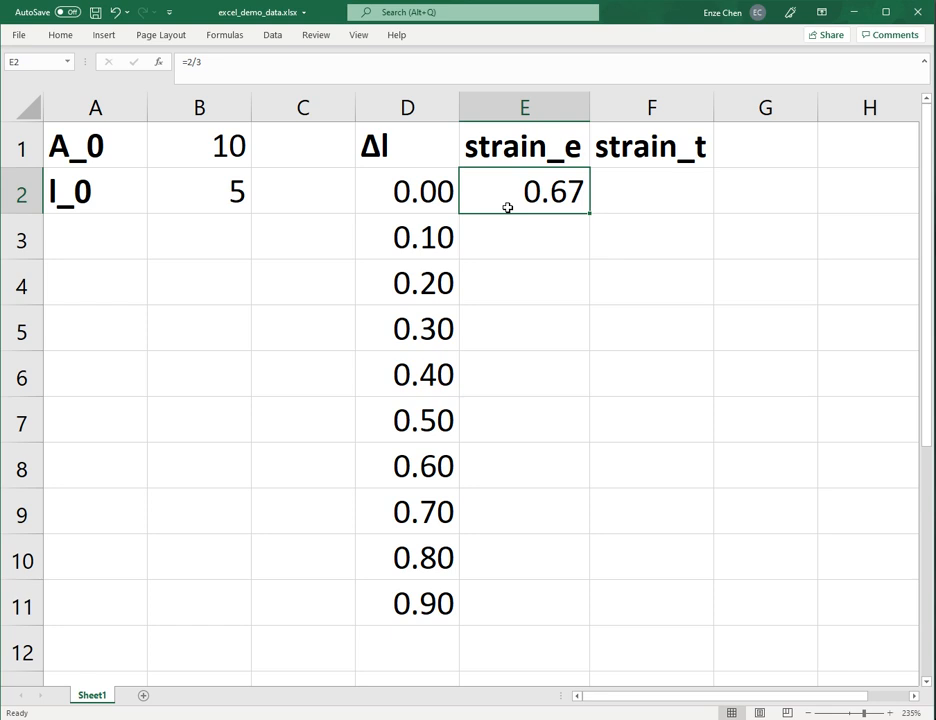
key(Delete)
Enter =D2/B2 in E2 to divide the first Δl value by l_0
text(=)
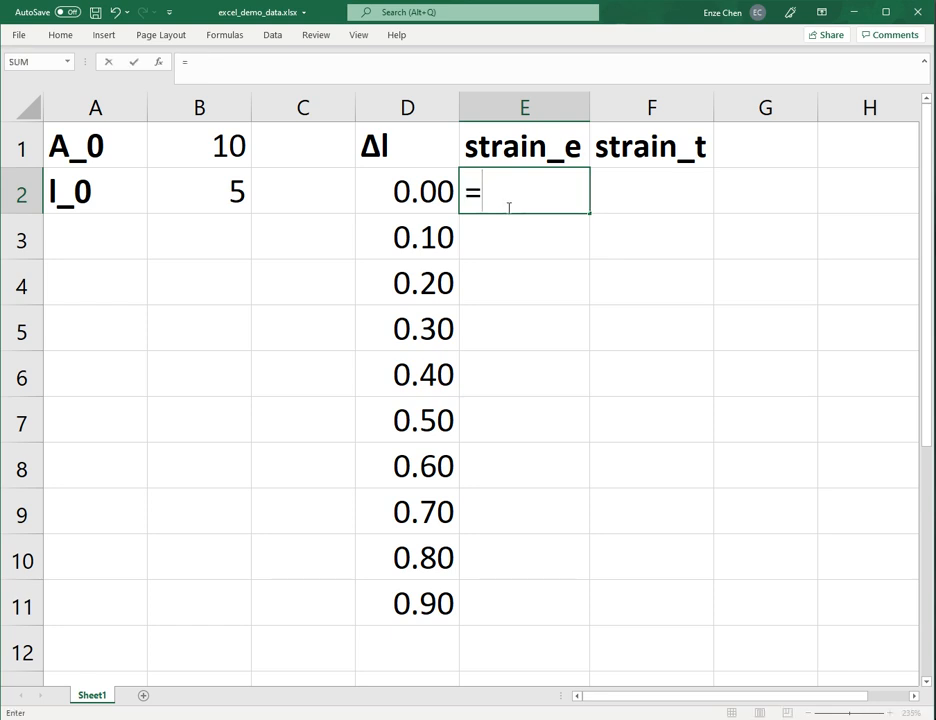
click(418, 192)
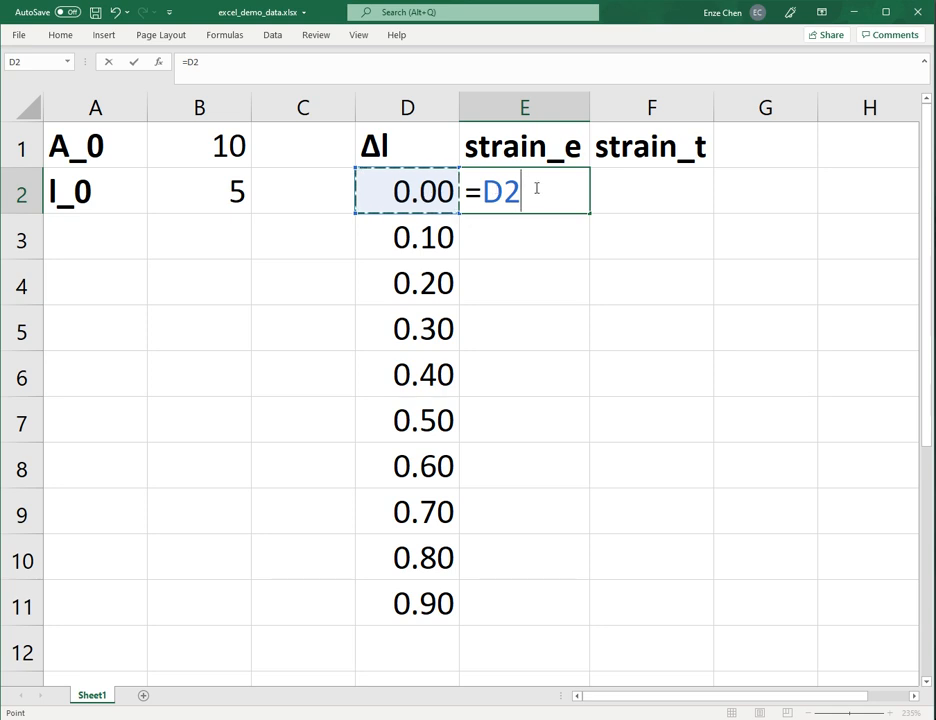
text(/)
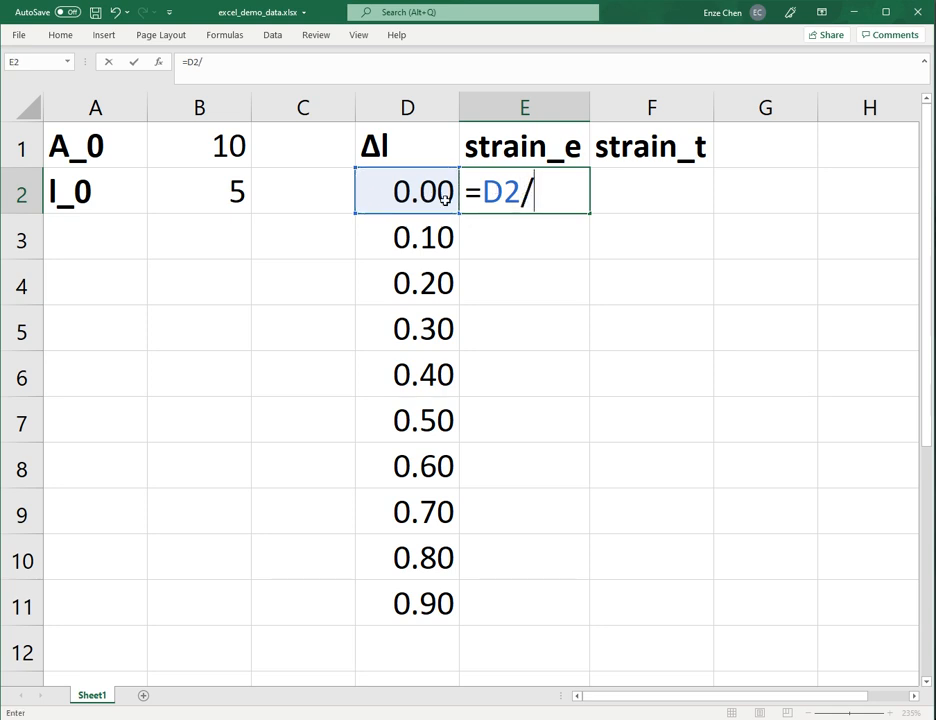
click(207, 191)
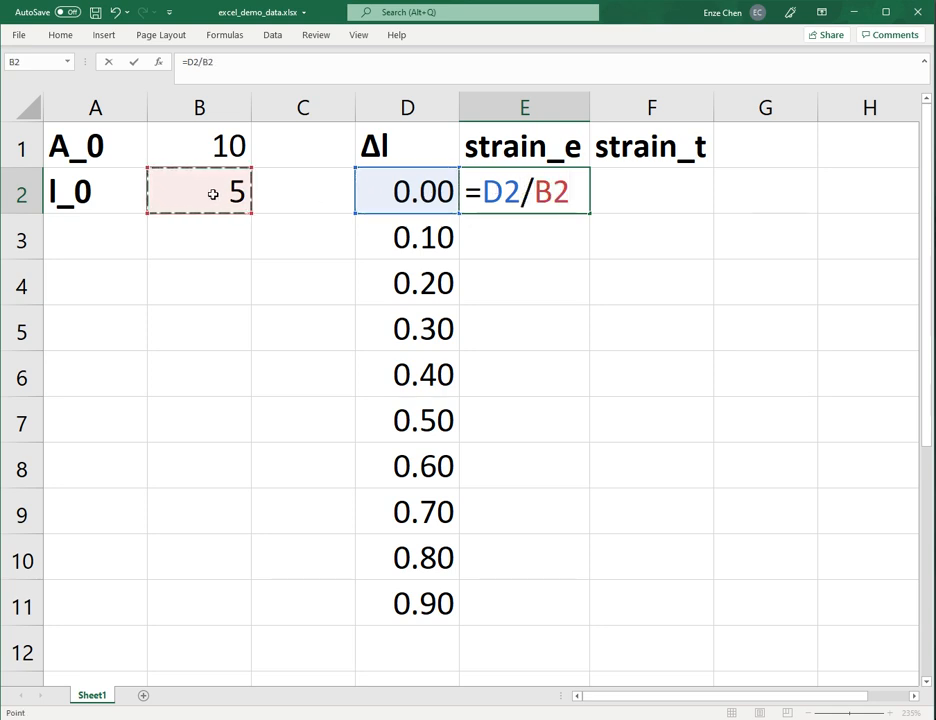
key(Return)
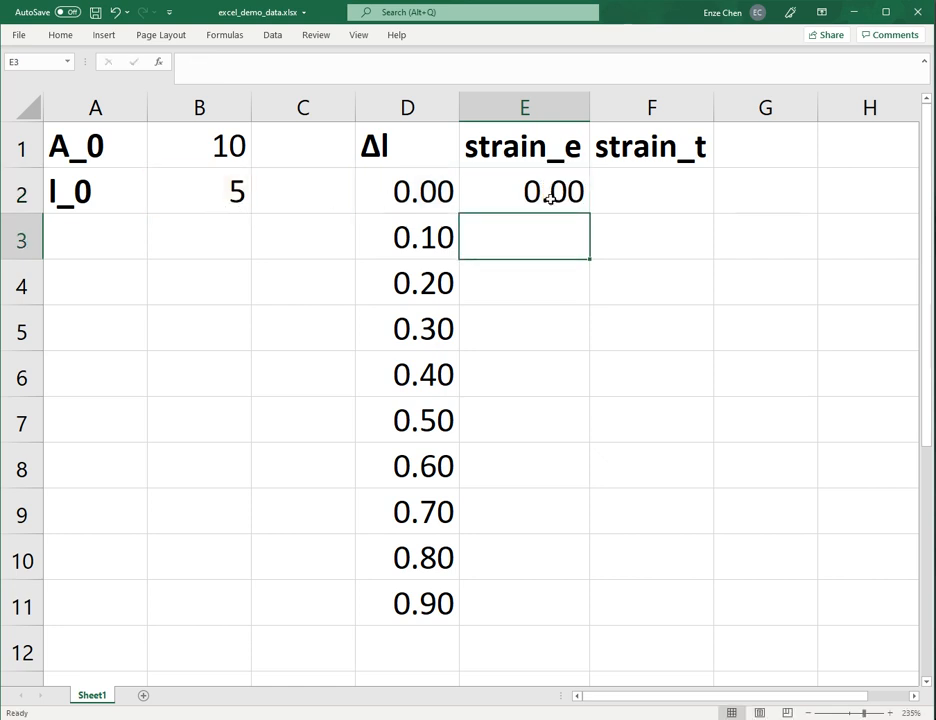
Fill the relative-reference formula from E2 down through E11
click(552, 199)
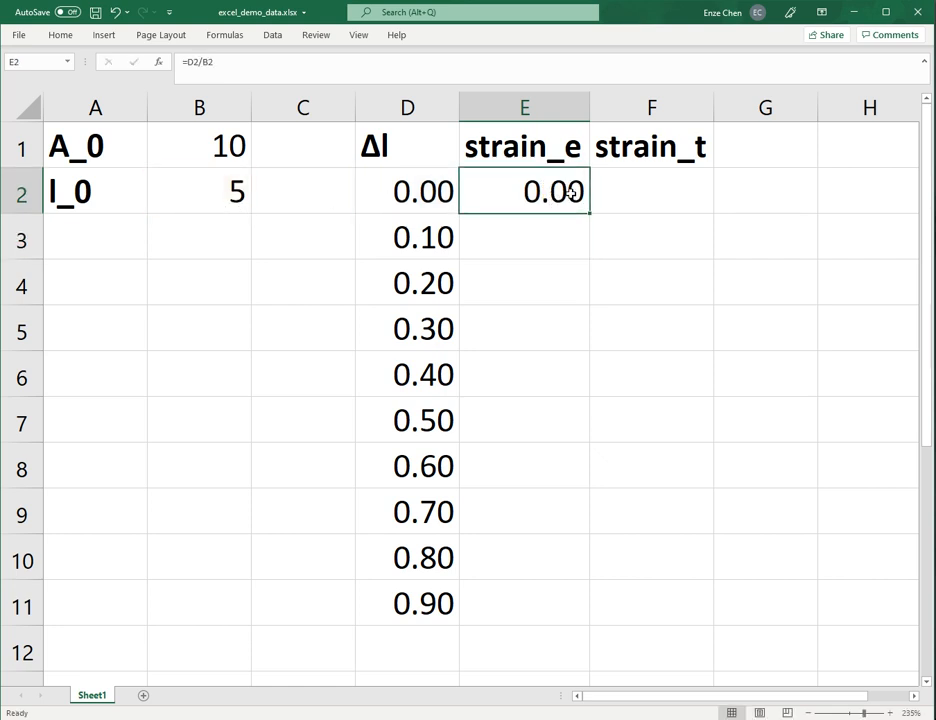
drag(590, 214, 568, 629)
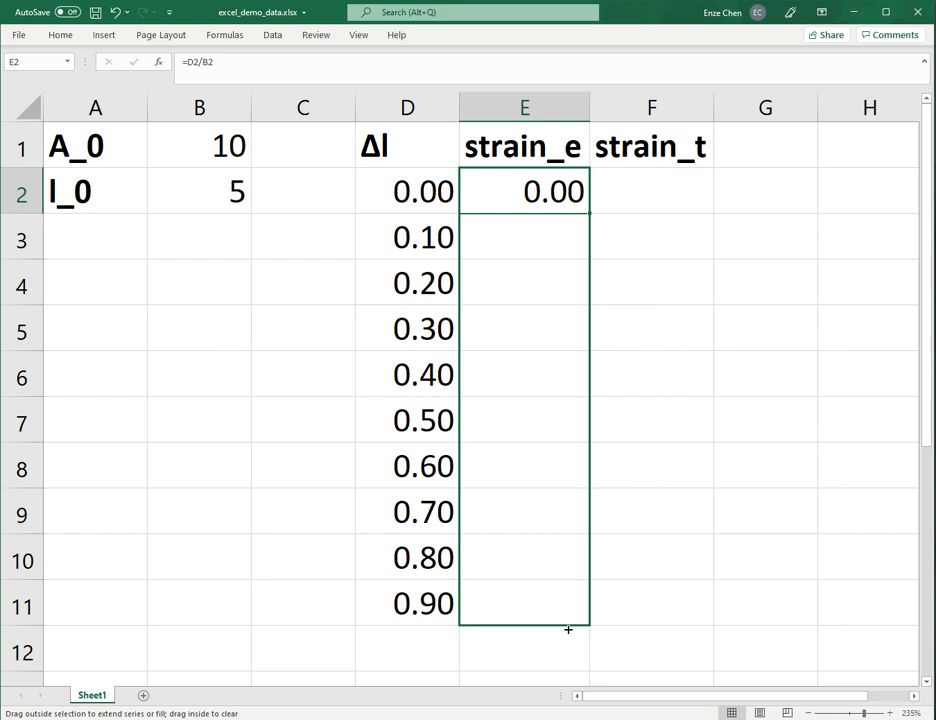
drag(568, 629, 566, 627)
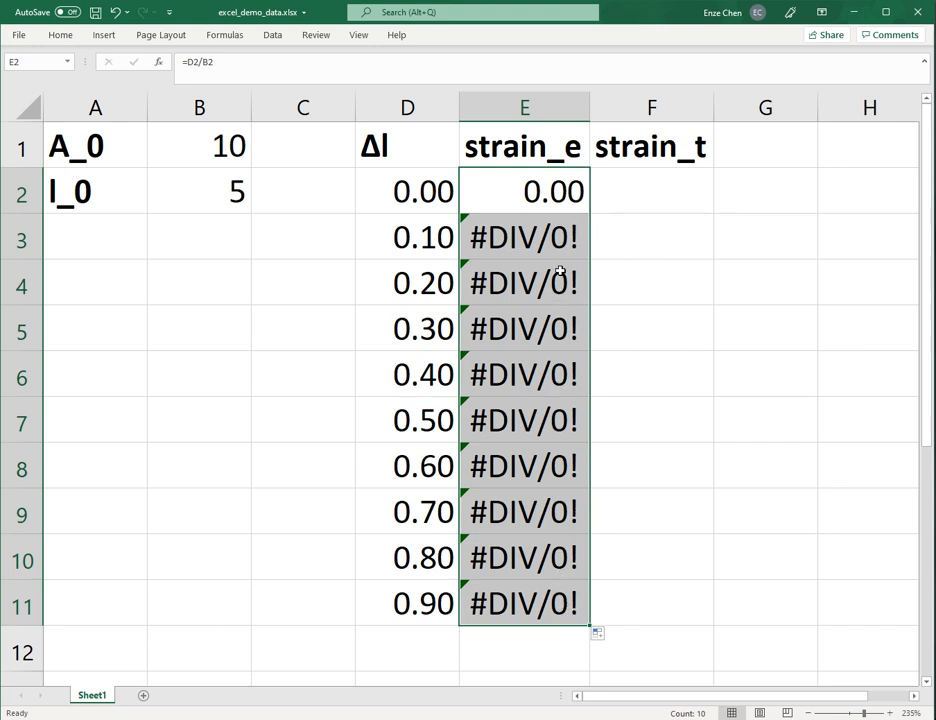
Inspect the cell references in the copied formulas of E3 and E4
click(550, 238)
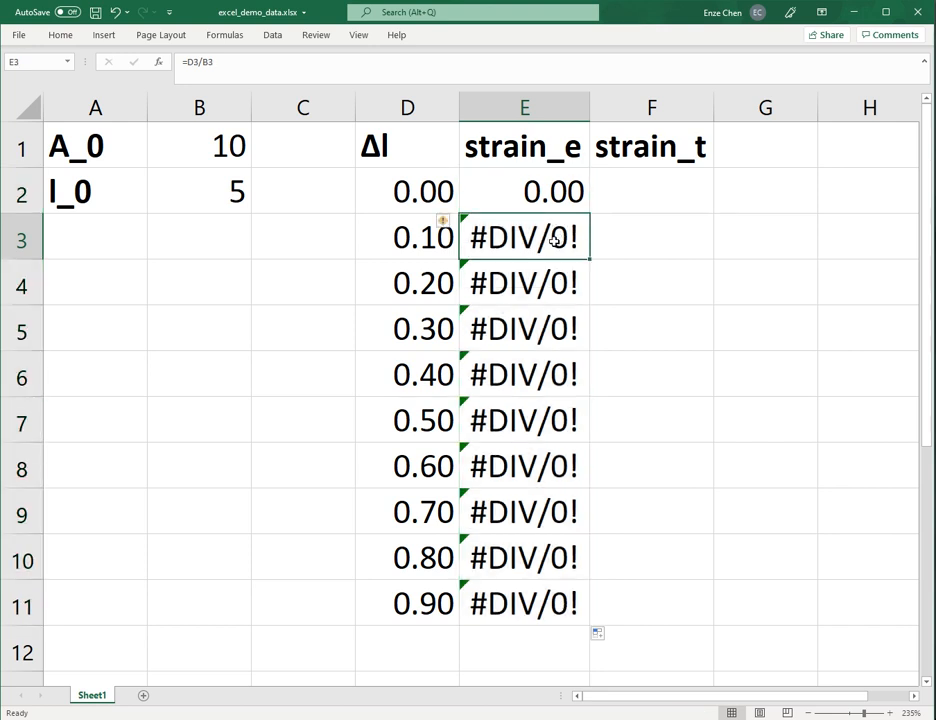
double_click(555, 240)
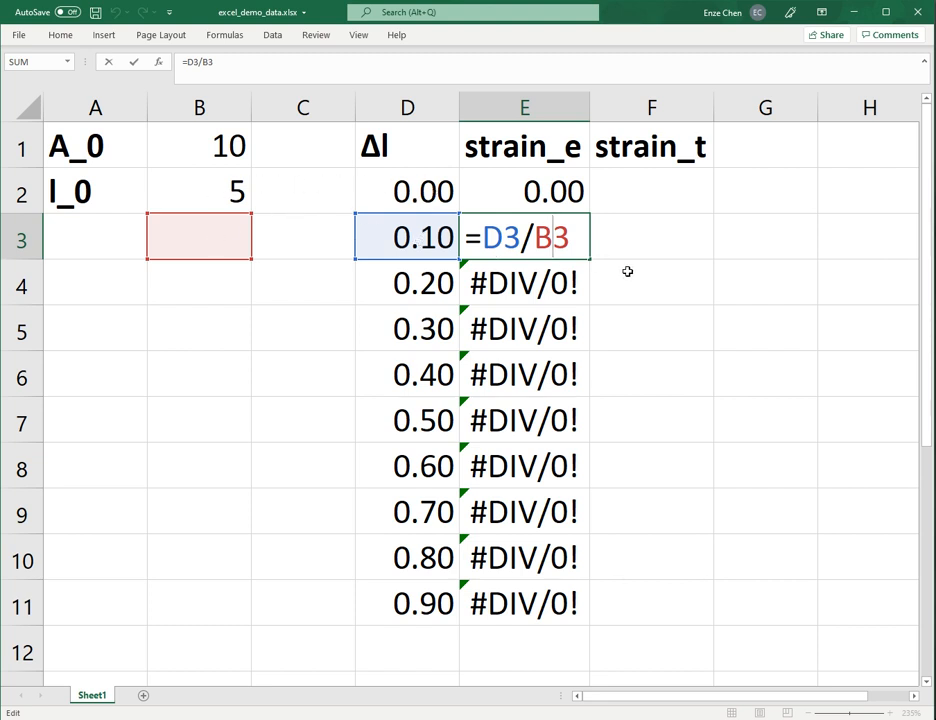
key(Return)
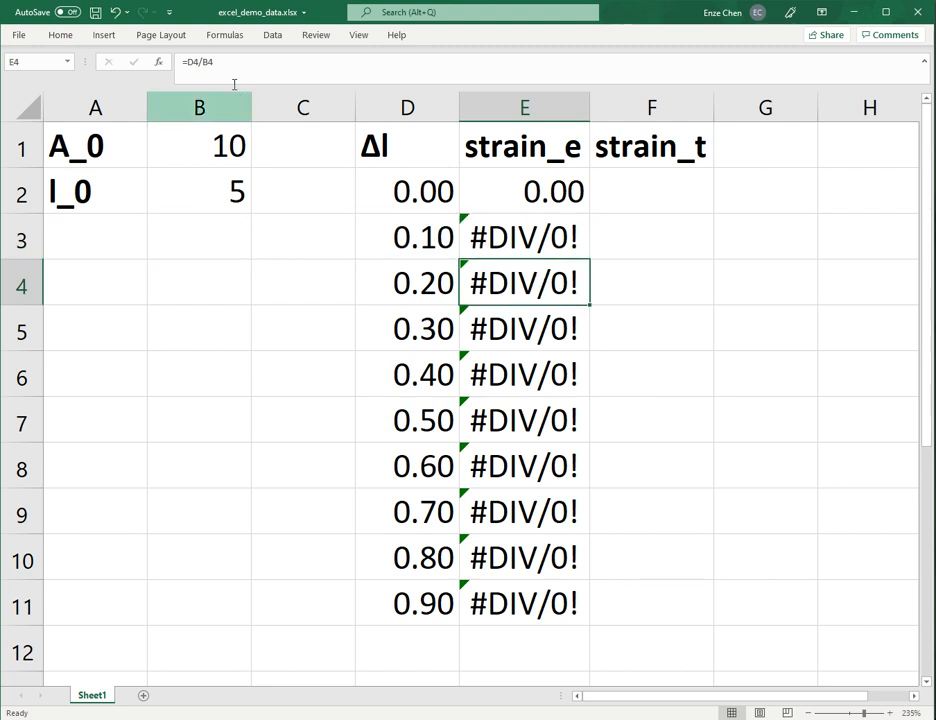
click(219, 60)
drag(219, 59, 177, 62)
click(250, 71)
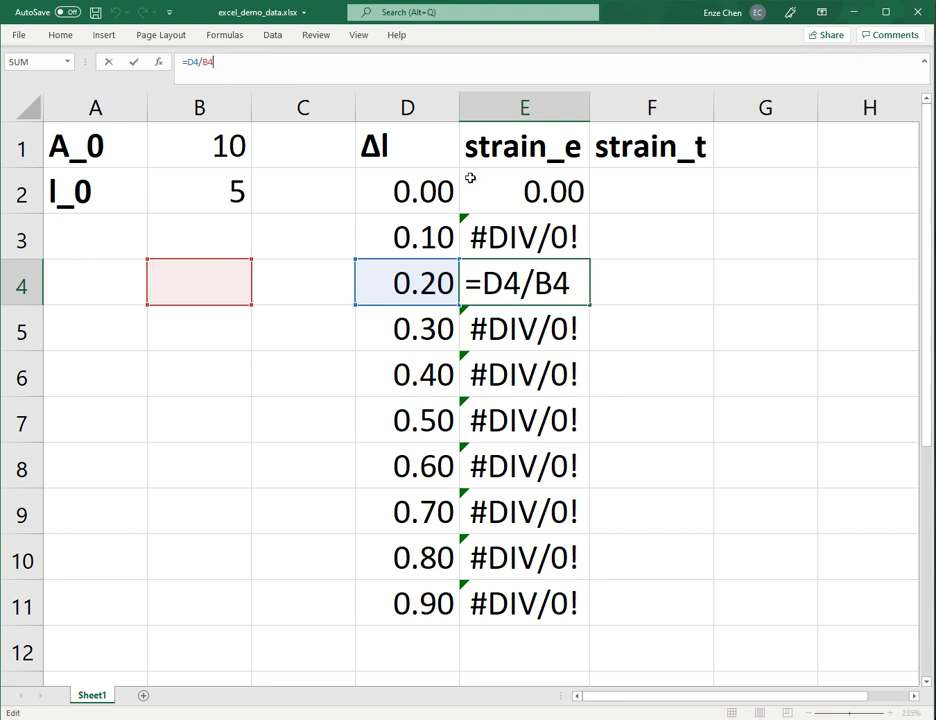
Make the l_0 reference in E2 absolute so the formula reads =D2/$B$2
click(547, 201)
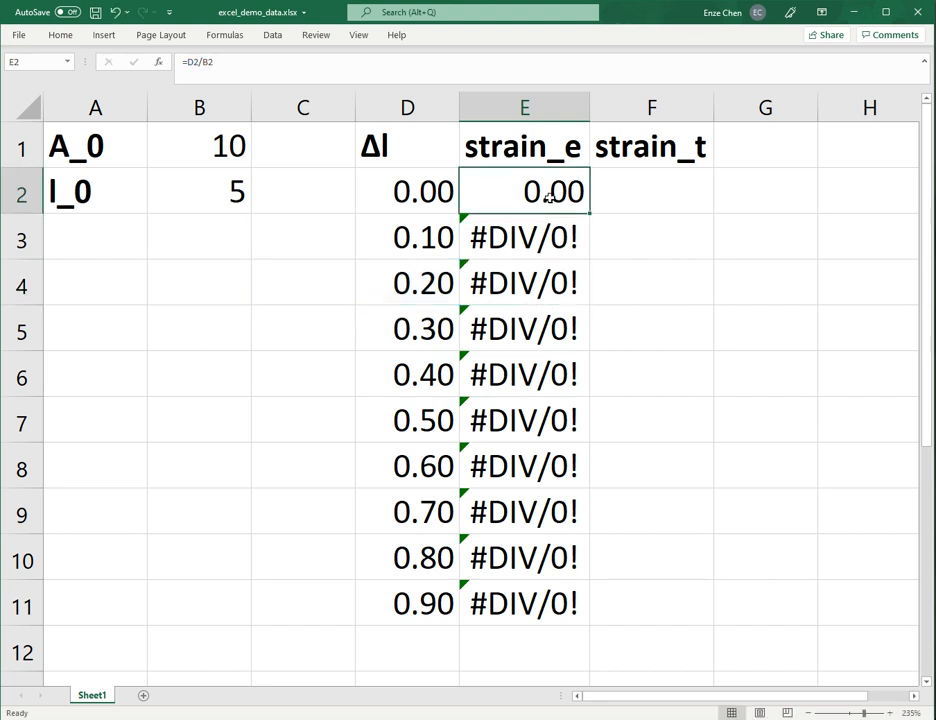
double_click(553, 192)
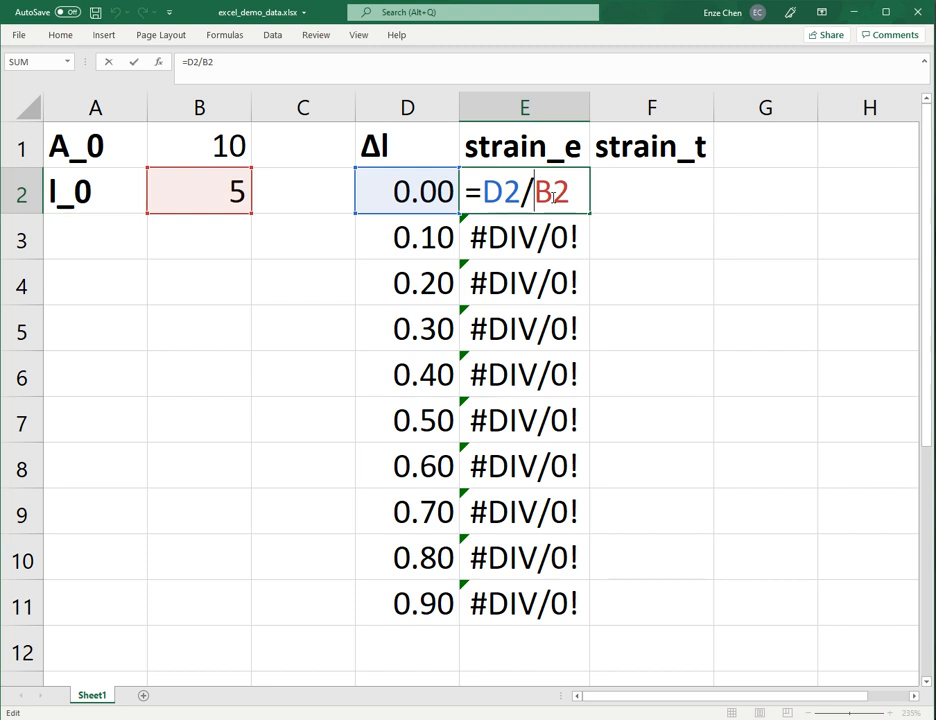
text($)
key(Right)
text($)
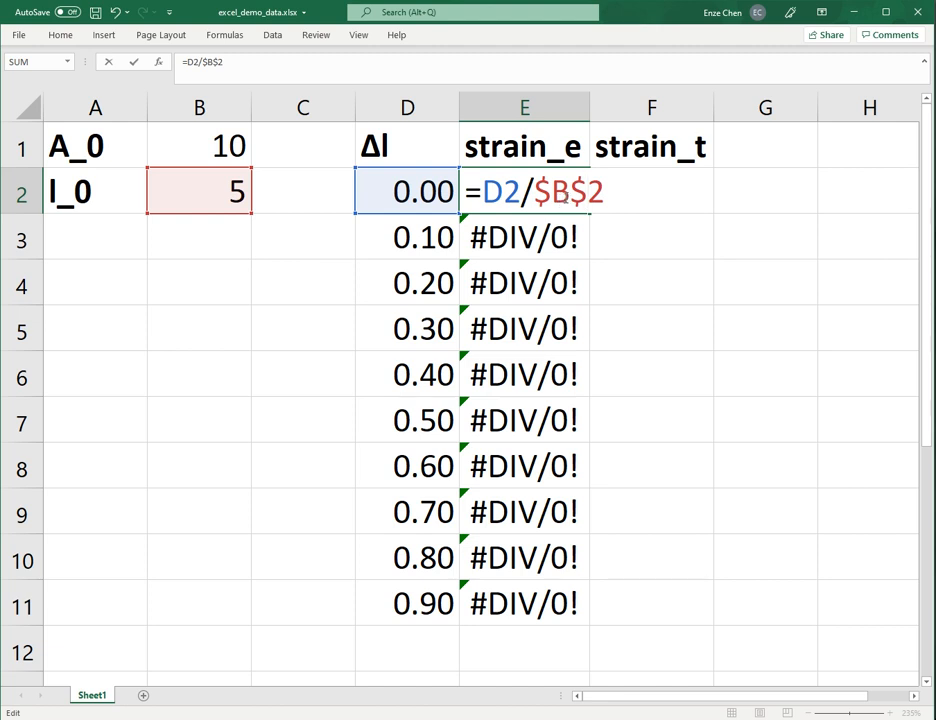
key(Return)
Fill the absolute-reference strain_e formula from E2 down through E11
click(606, 192)
click(585, 205)
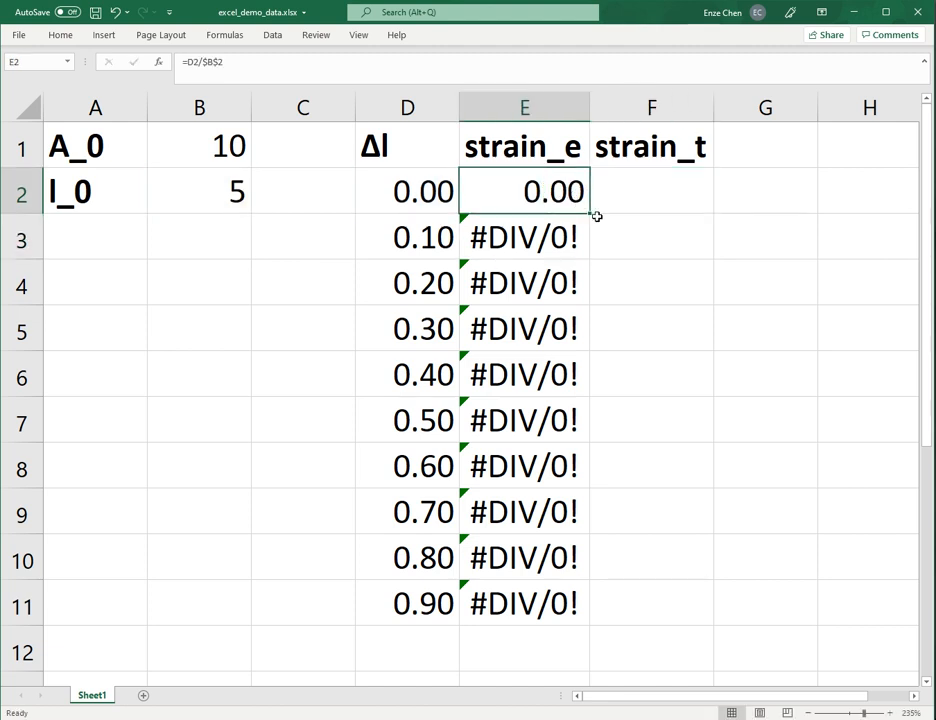
drag(589, 215, 561, 608)
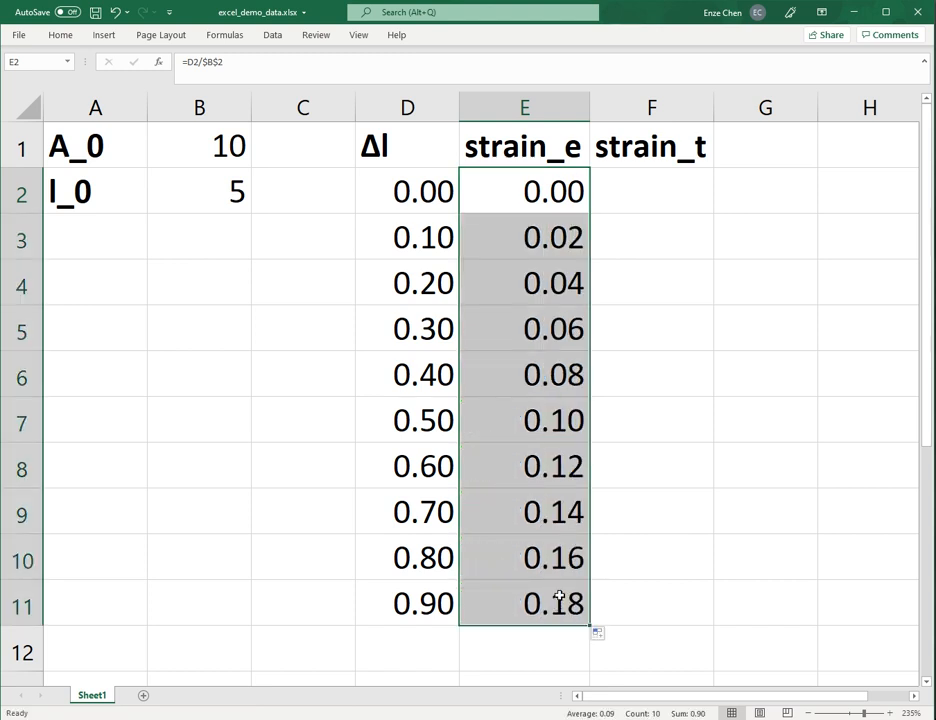
Check the filled strain_e formulas in E3, E4 and E5, undoing the accidental change to E3
click(570, 238)
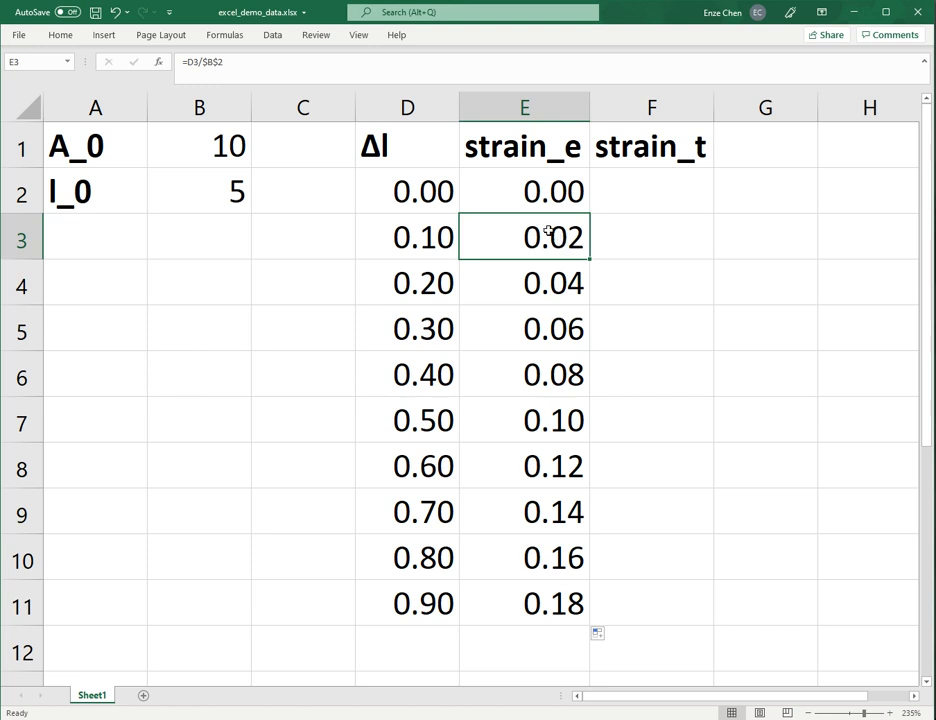
drag(247, 61, 186, 62)
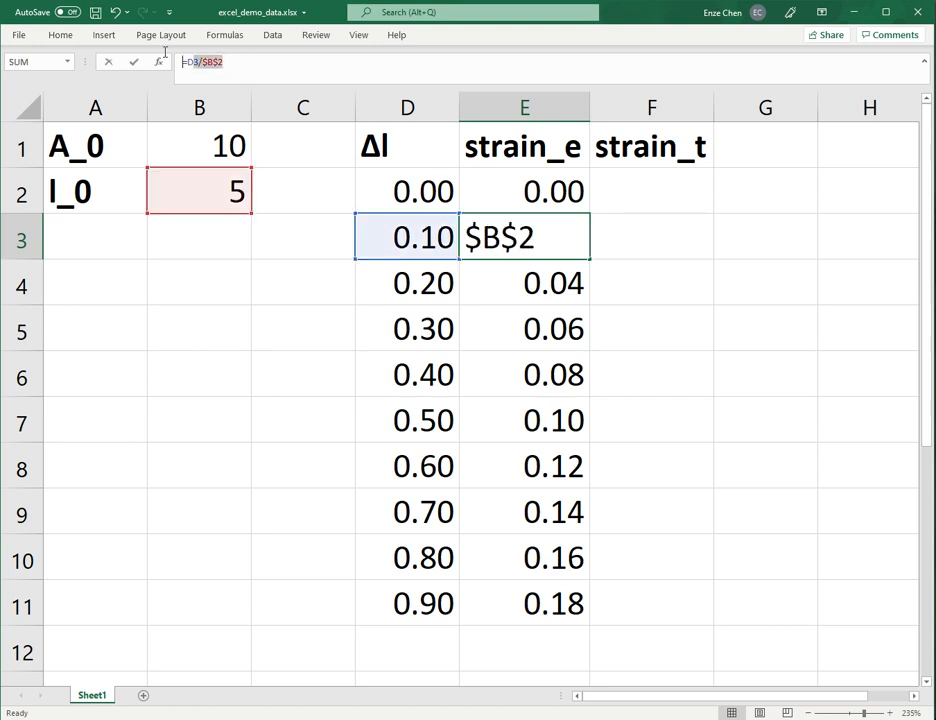
click(541, 293)
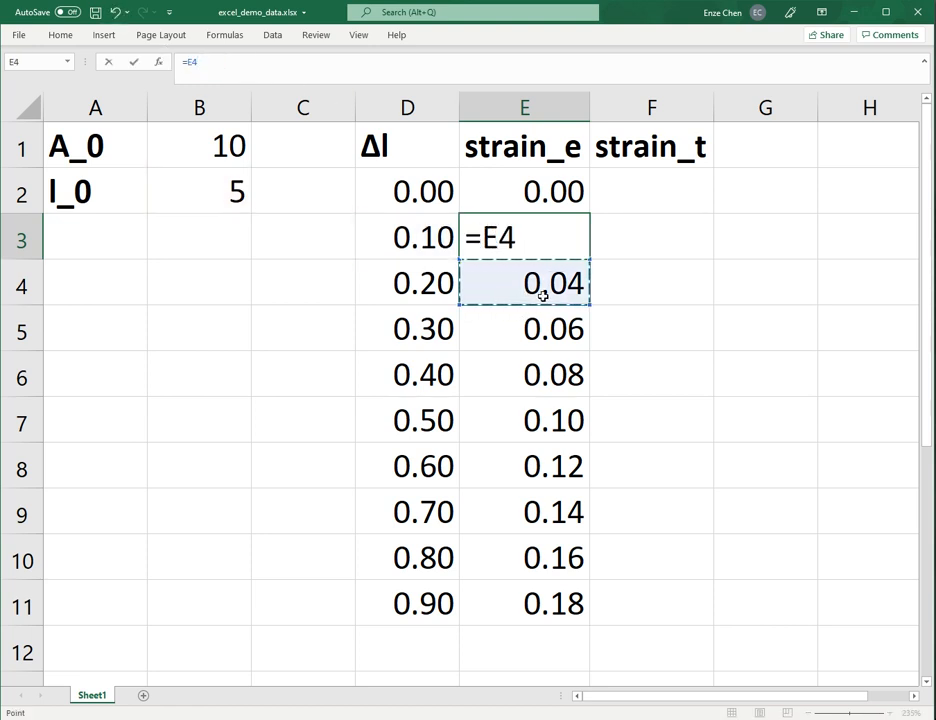
key(Return)
key(ctrl+z)
click(541, 294)
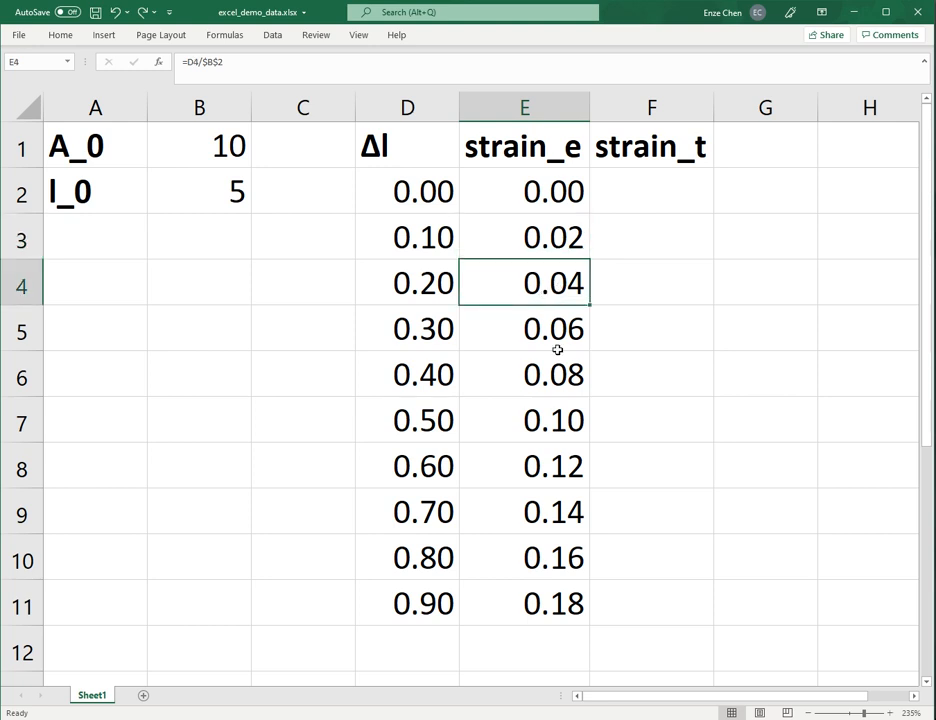
click(566, 331)
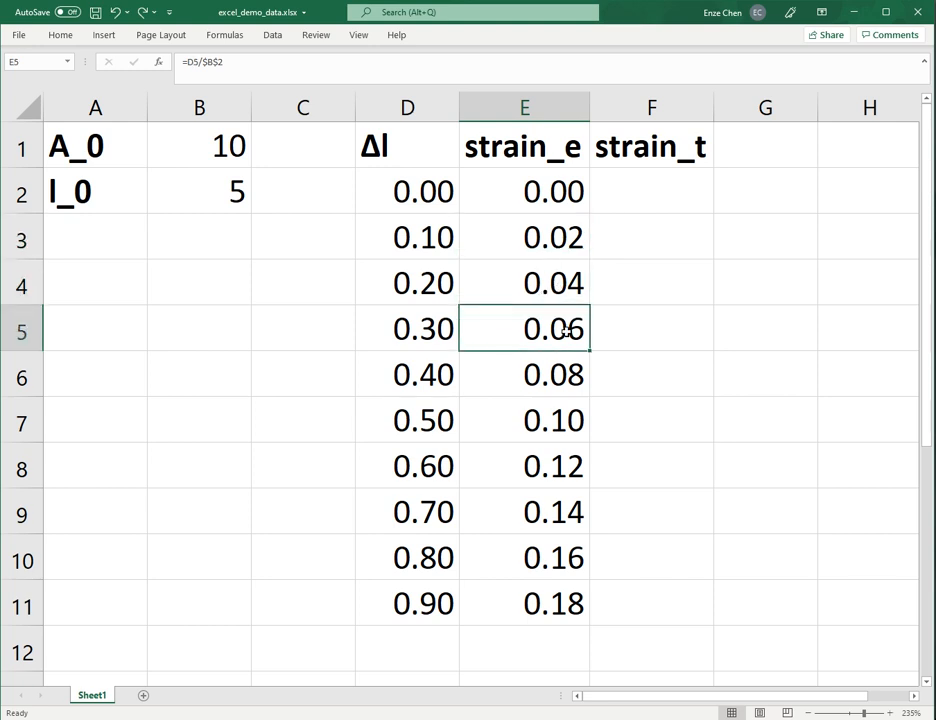
Enter the true strain formula =LN(1 +E3) in cell F3 of the strain_t column, referencing the engineering strain in the same row
click(648, 190)
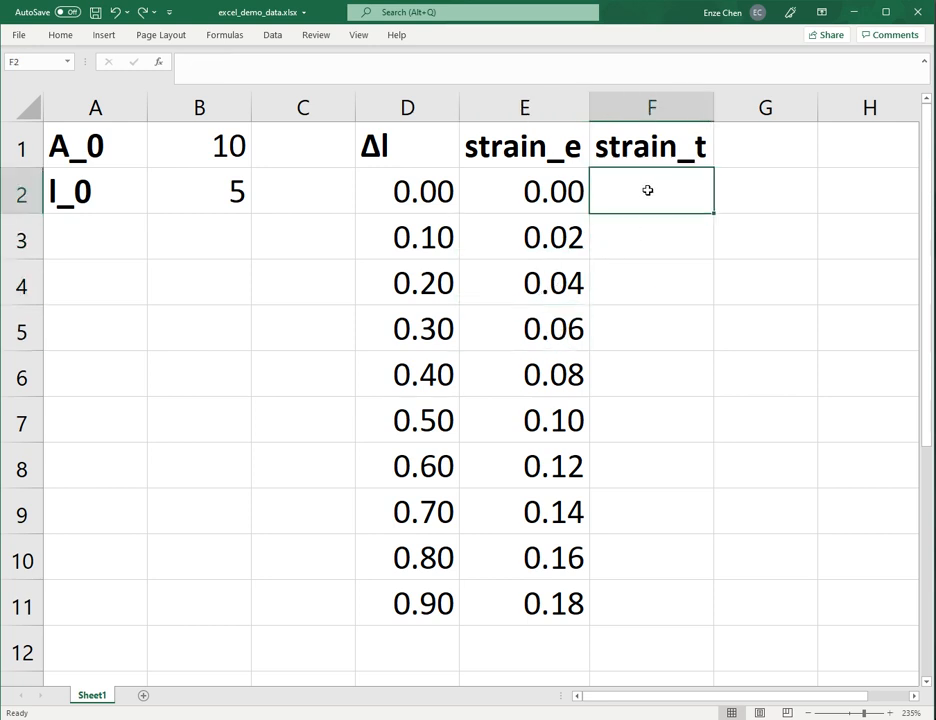
click(651, 243)
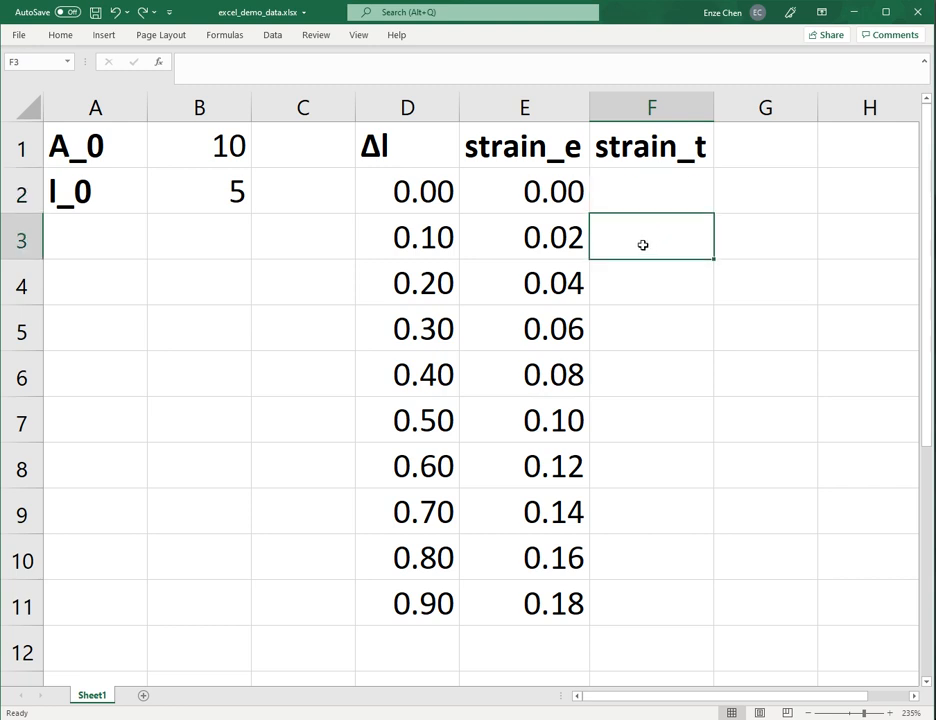
double_click(642, 245)
text(=)
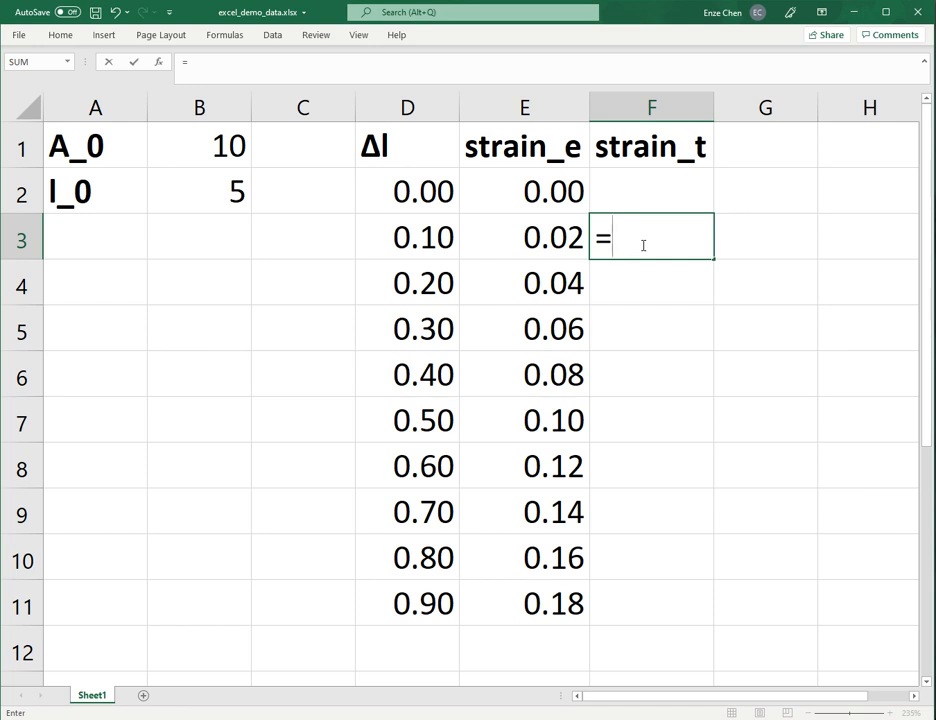
text(ln()
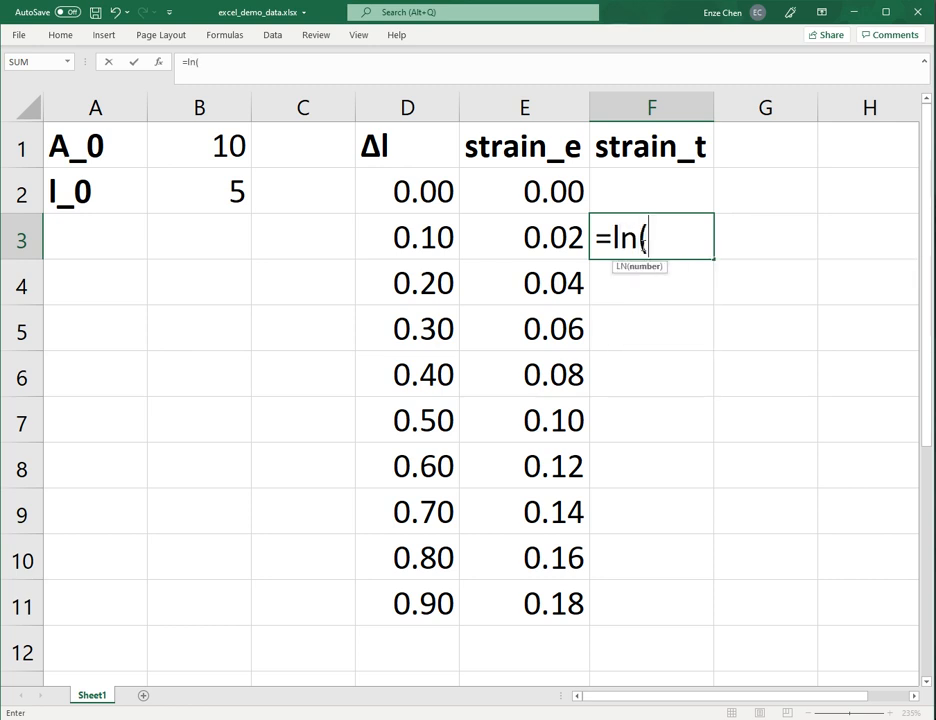
text(1 +)
key(shift+space)
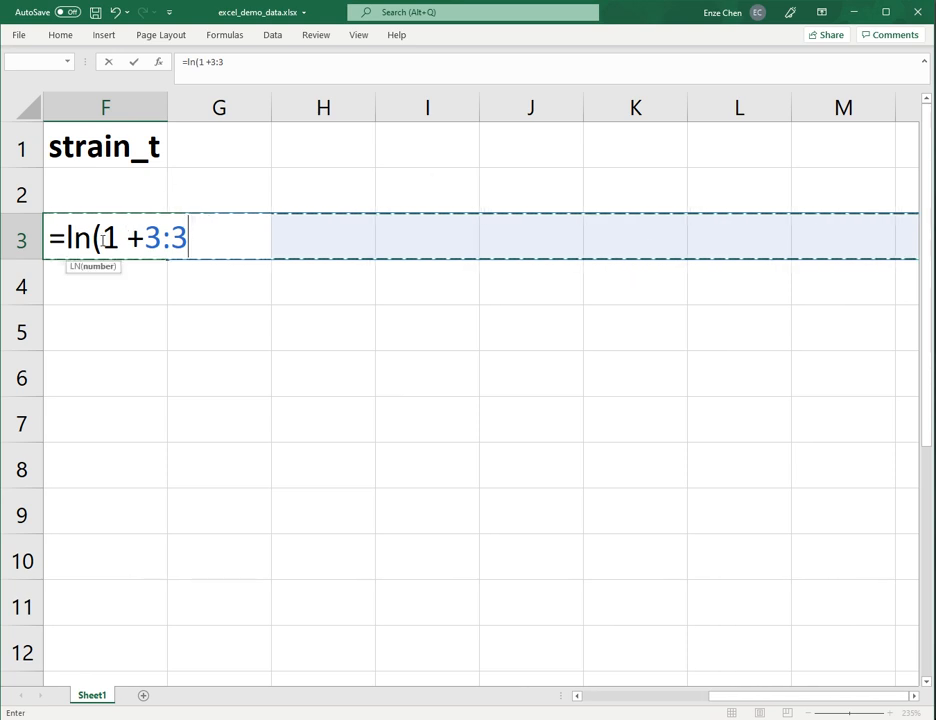
key(BackSpace)
key(BackSpace)
key(BackSpace)
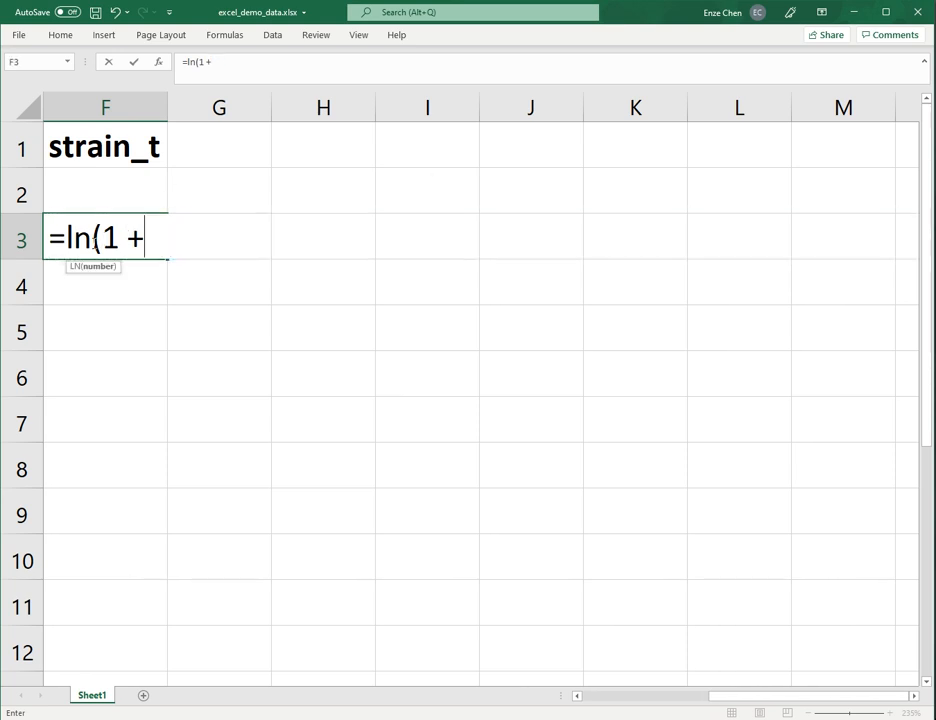
drag(717, 706, 606, 678)
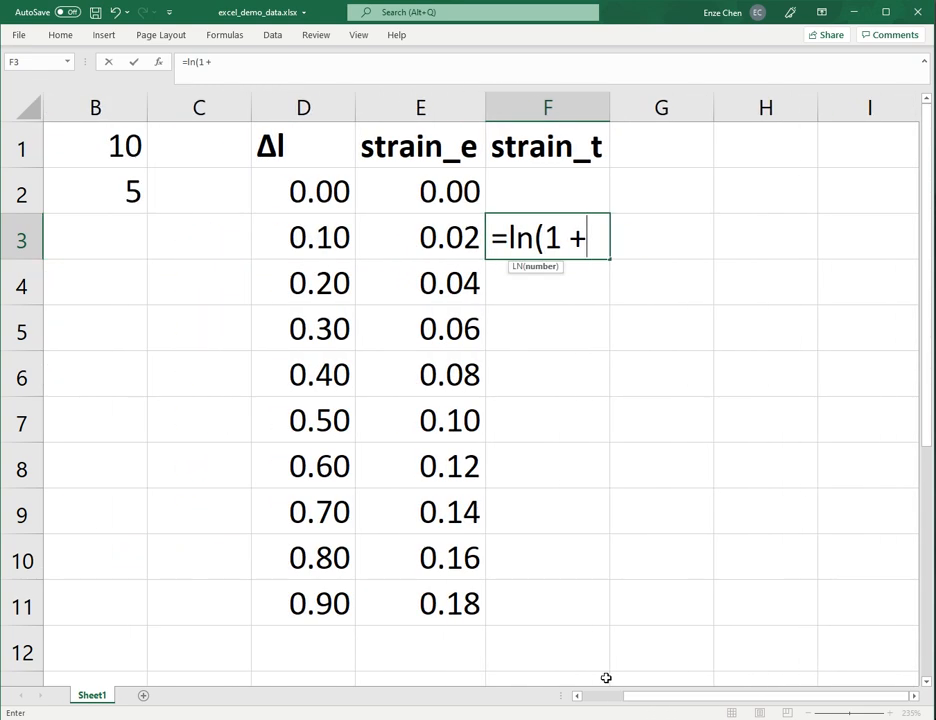
click(453, 240)
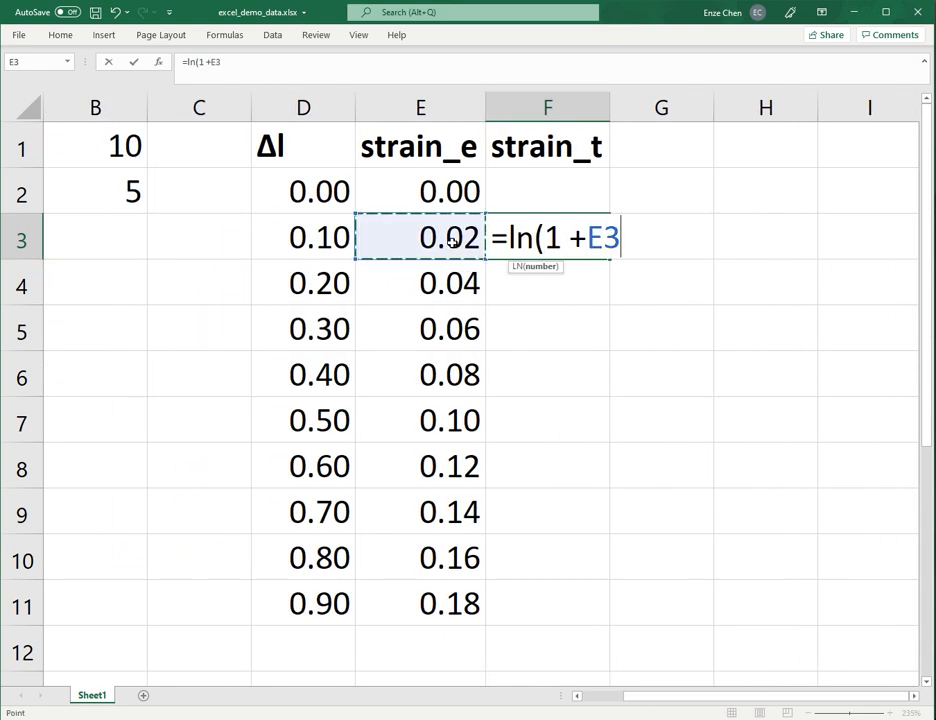
text())
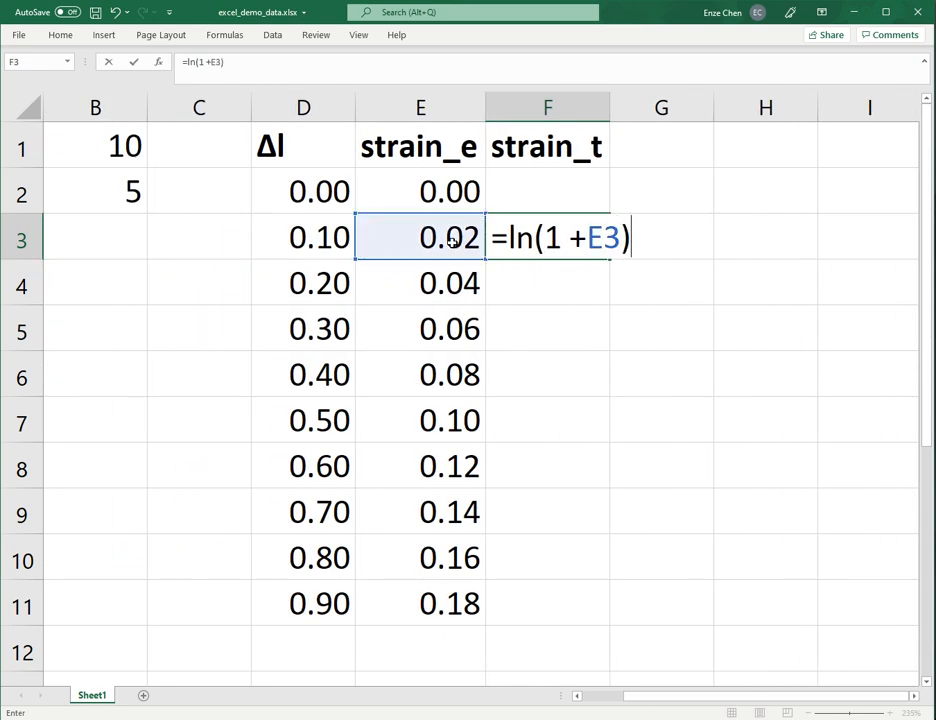
key(Return)
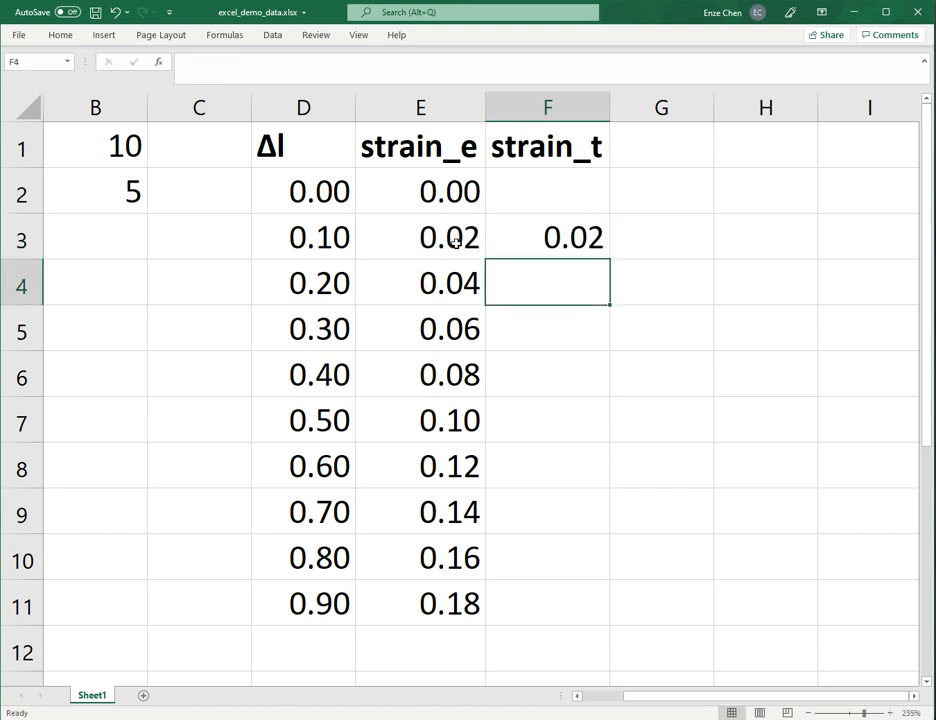
Fill the strain_t formula from F3 down through F10
click(579, 240)
drag(607, 262, 590, 337)
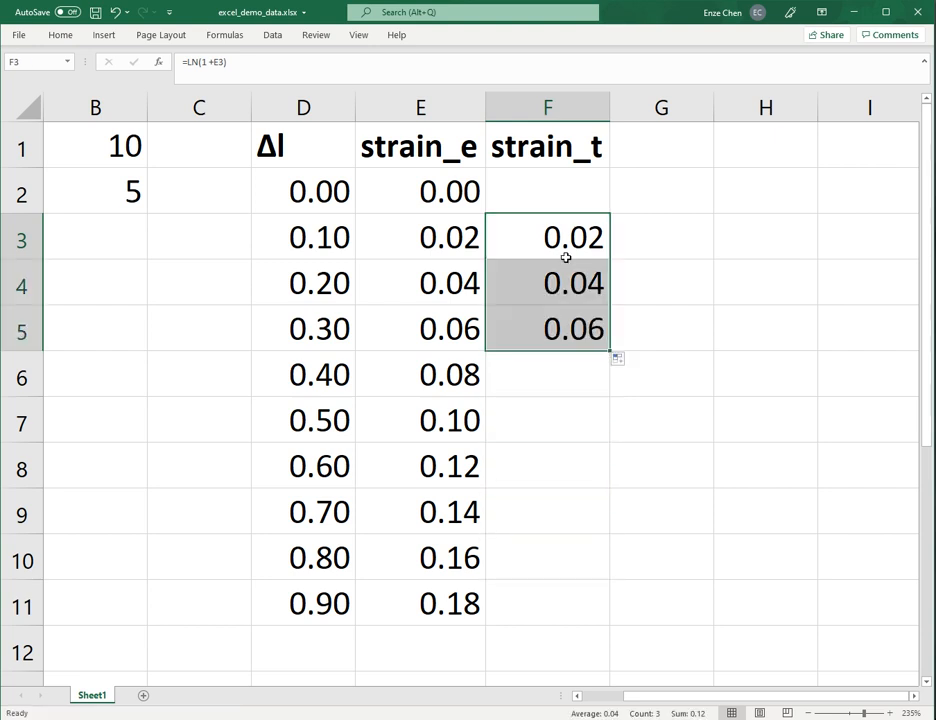
drag(610, 357, 581, 603)
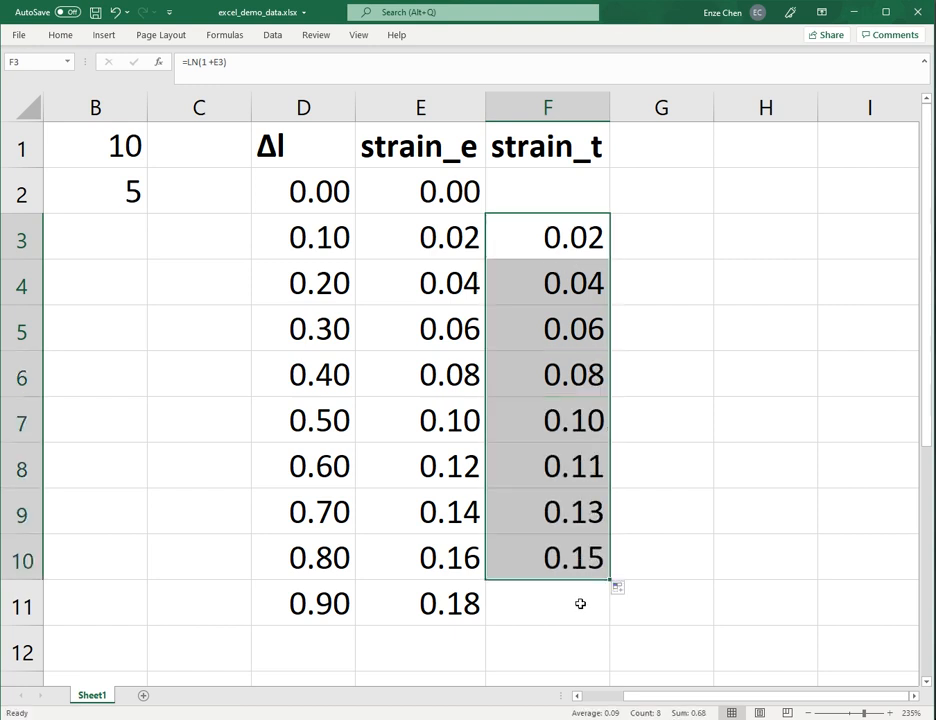